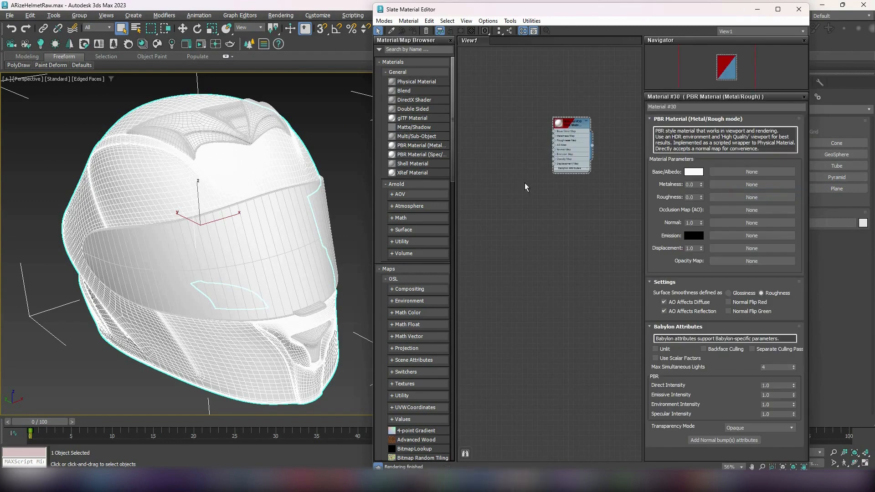
# - Add a Bitmap map to the Base Color Map input of the PBR Metal/Rough material
pyautogui.moveTo(505, 167); pyautogui.dragTo(529, 225, button='middle')
pyautogui.scroll(2, 557, 207)
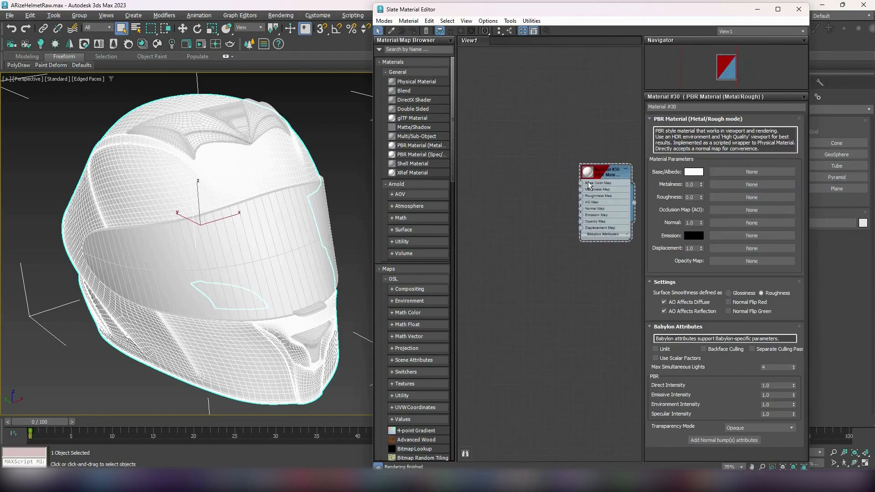
pyautogui.scroll(3, 575, 196)
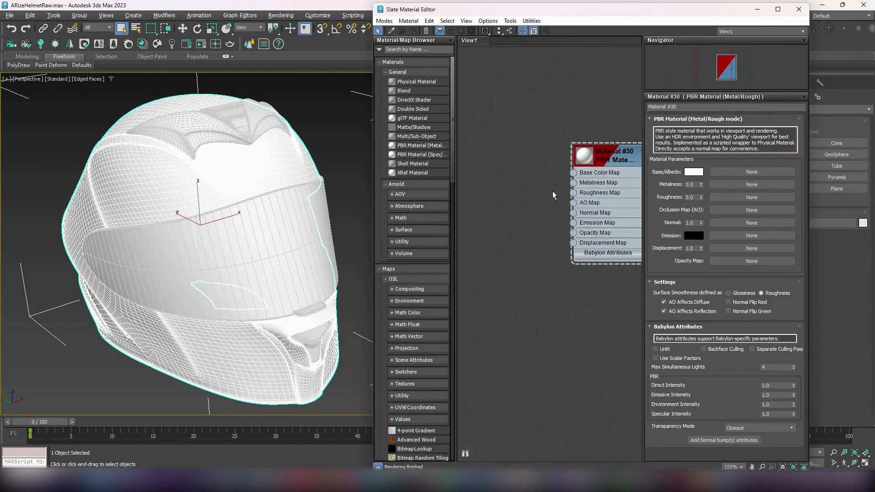
pyautogui.moveTo(540, 187); pyautogui.dragTo(518, 183, button='middle')
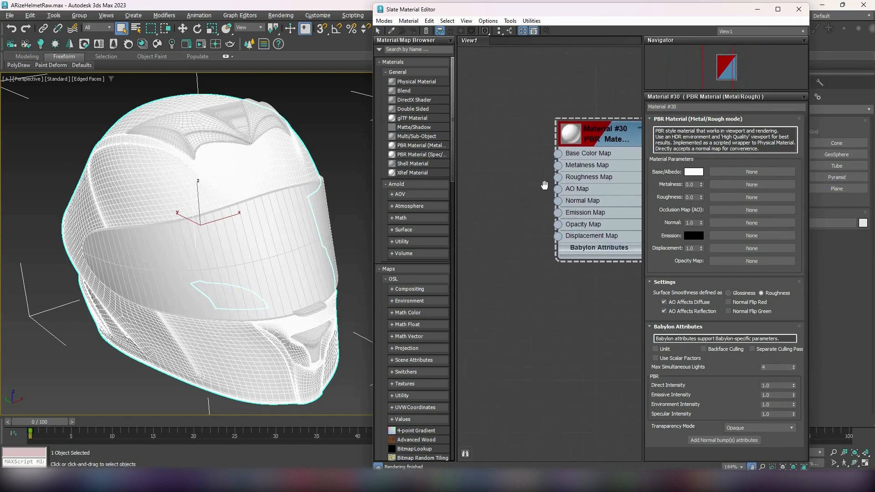
pyautogui.scroll(1, 527, 181)
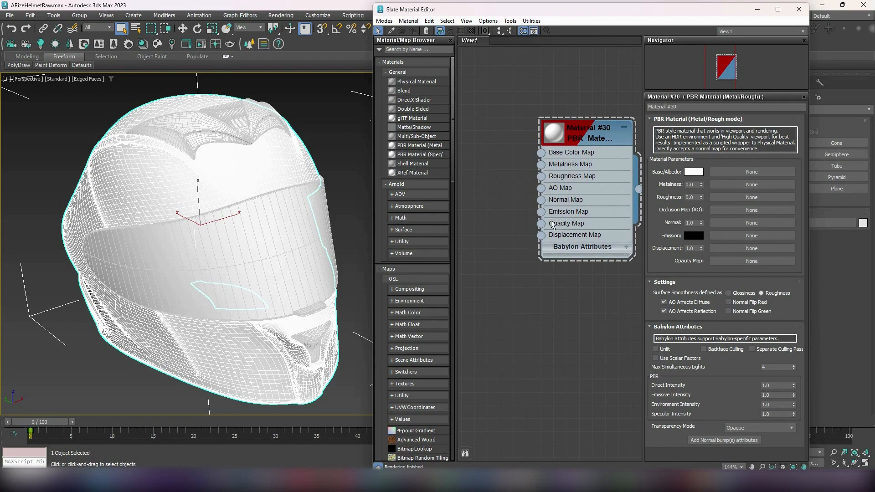
pyautogui.moveTo(511, 164); pyautogui.dragTo(541, 168, button='middle')
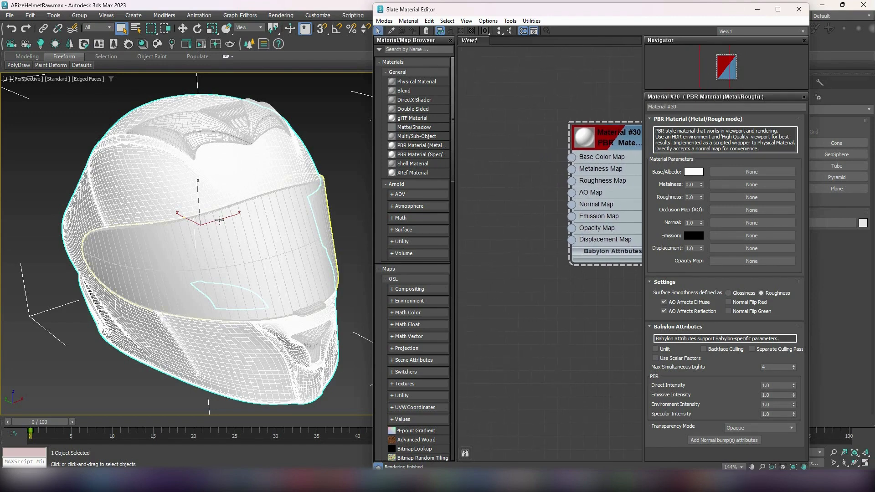
pyautogui.scroll(-3, 554, 187)
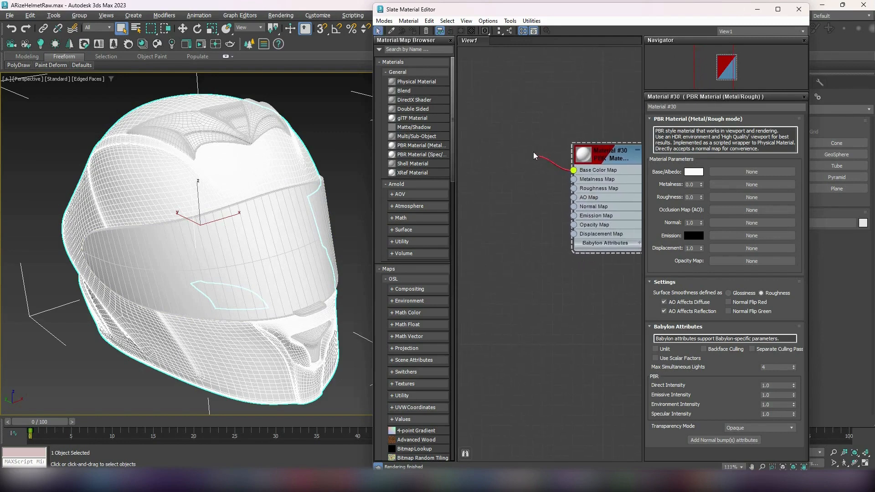
pyautogui.moveTo(534, 156); pyautogui.dragTo(522, 138)
pyautogui.moveTo(546, 153)
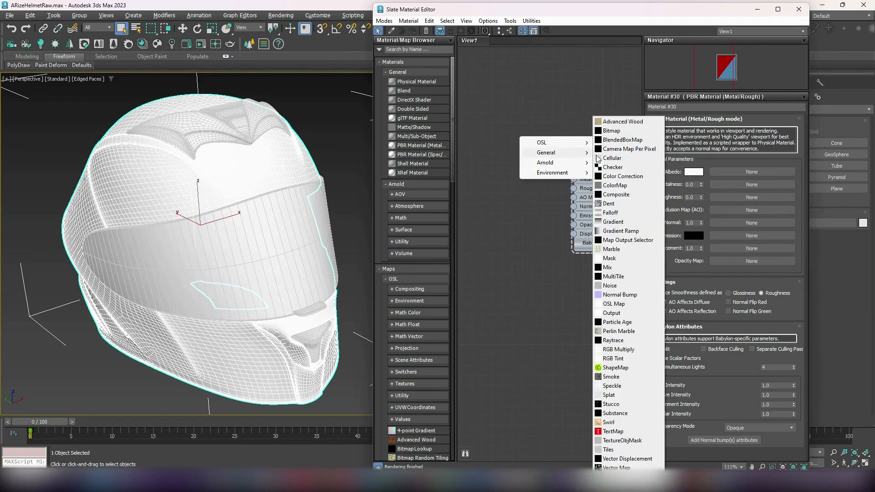
pyautogui.click(611, 131)
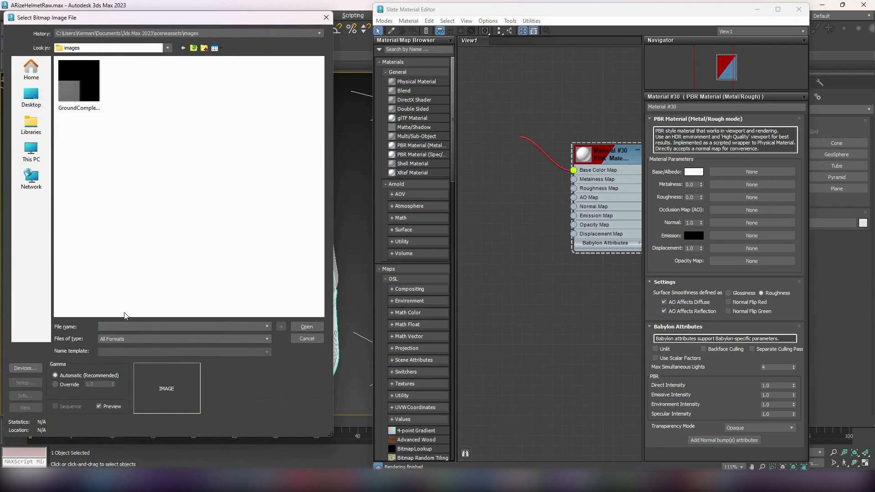
# - Load Joe_Rocket_Helmet_BaseColor1.jpg from the ARize texture folder into the base color bitmap and position its node beside the material
pyautogui.hotkey('ctrl', 'v')
pyautogui.press('Return')
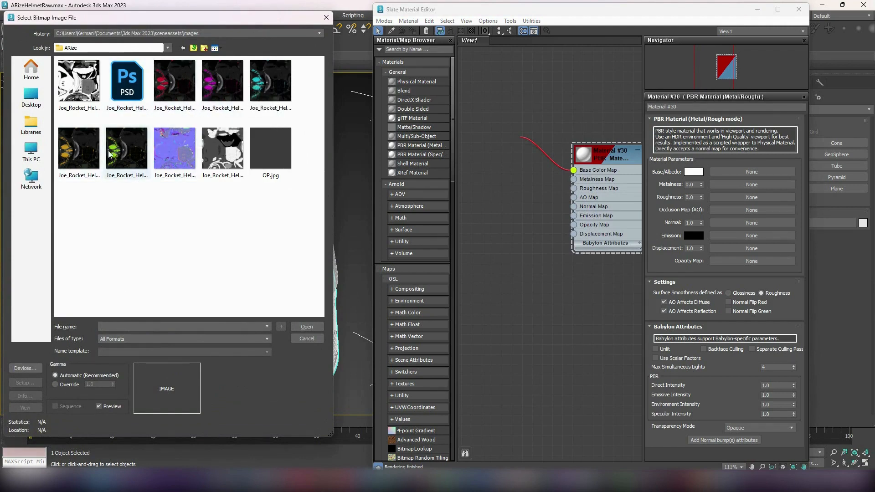
pyautogui.click(174, 81)
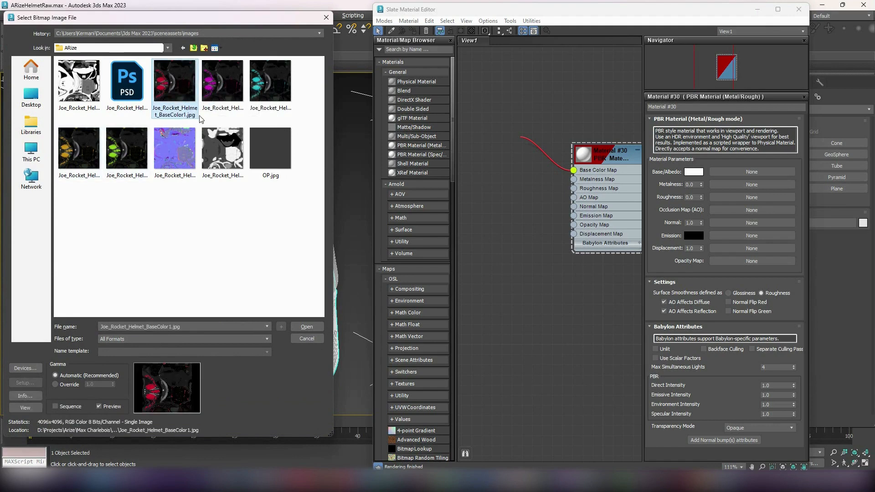
pyautogui.click(305, 328)
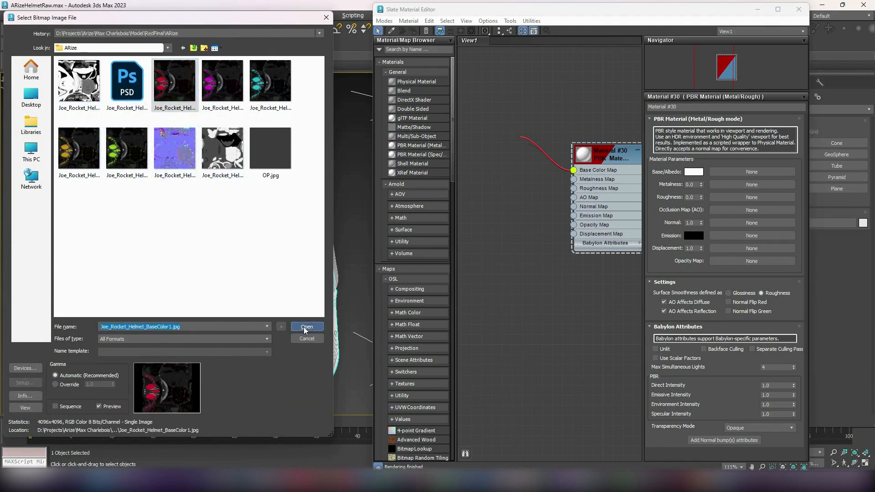
pyautogui.click(507, 134)
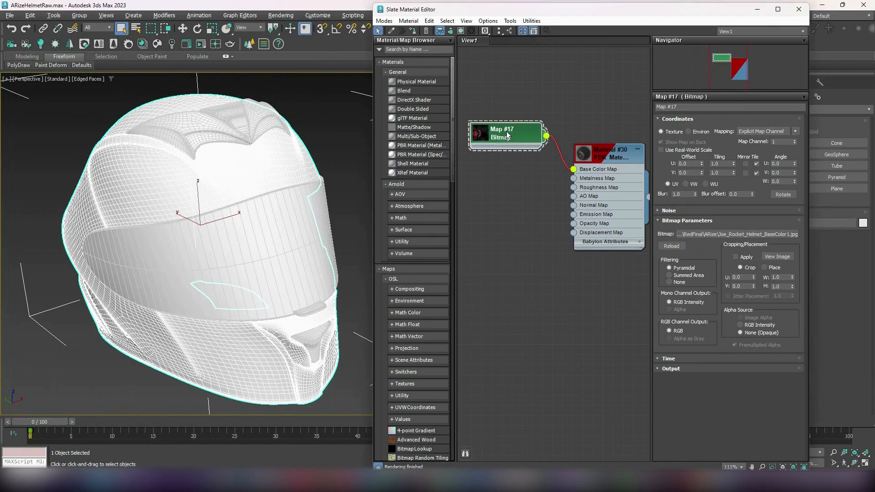
pyautogui.moveTo(508, 135); pyautogui.dragTo(509, 136)
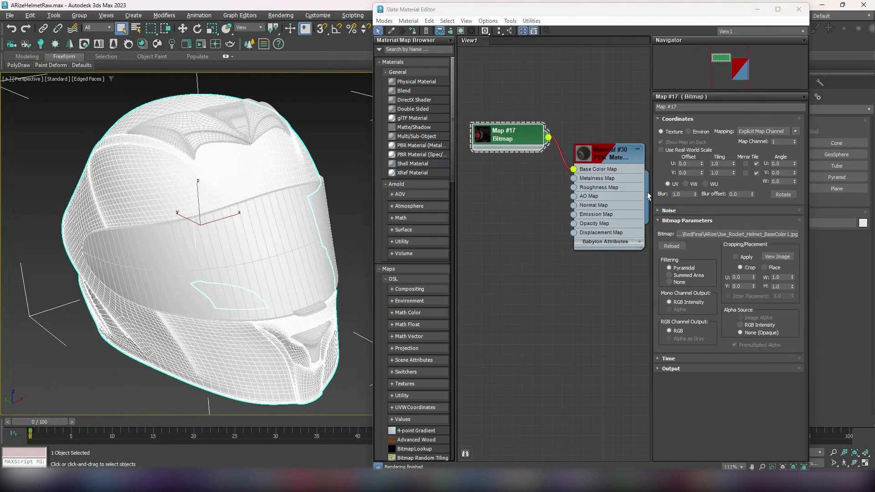
# - Assign the PBR material to the selected helmet shell and turn off the edged-faces display
pyautogui.doubleClick(598, 157)
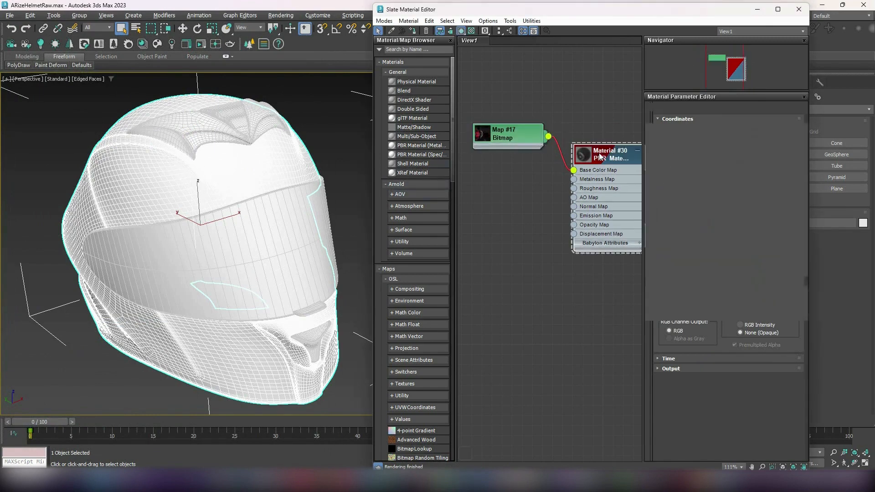
pyautogui.click(413, 31)
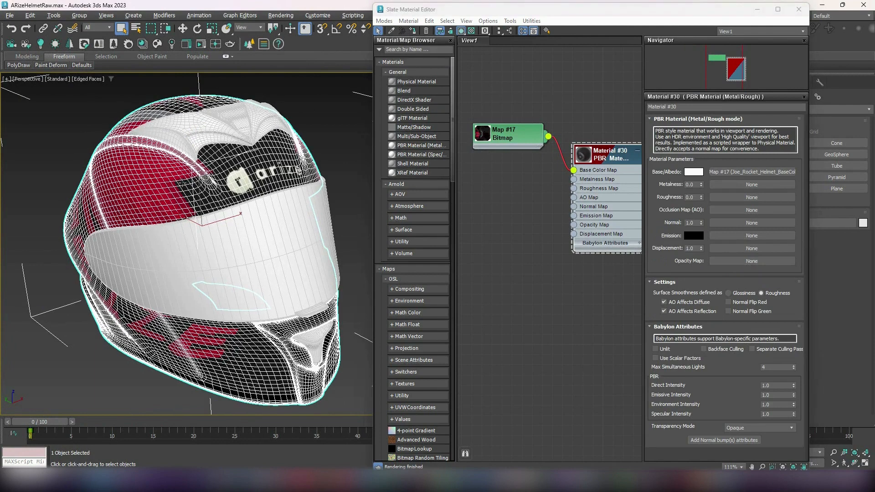
pyautogui.press('F4')
# - Add the helmet's top vent cover and front chin vent to the selection and assign the PBR material to them
pyautogui.moveTo(225, 256)
pyautogui.keyDown('alt'); pyautogui.mouseDown(button='middle')
pyautogui.moveTo(132, 250)
pyautogui.moveTo(153, 236)
pyautogui.moveTo(198, 230)
pyautogui.moveTo(207, 210)
pyautogui.moveTo(196, 219)
pyautogui.mouseUp(button='middle'); pyautogui.keyUp('alt')
pyautogui.keyDown('ctrl'); pyautogui.click(197, 124); pyautogui.keyUp('ctrl')
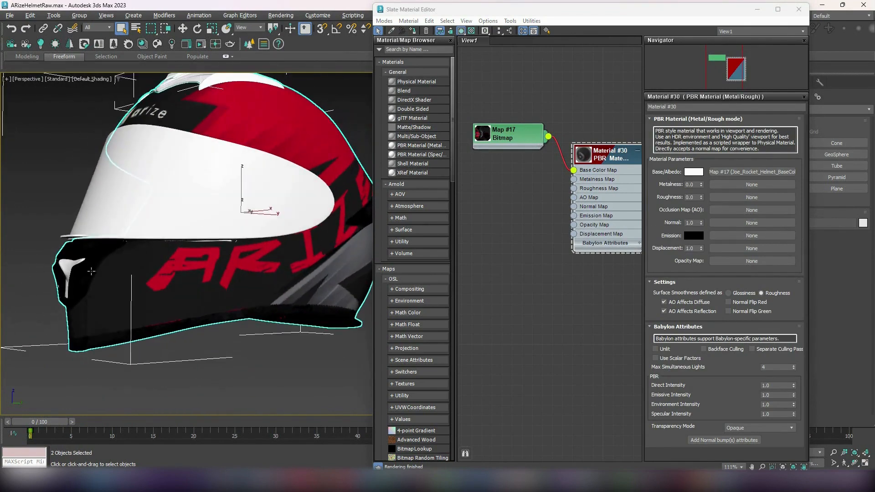
pyautogui.keyDown('alt'); pyautogui.moveTo(91, 271); pyautogui.dragTo(122, 284, button='middle'); pyautogui.keyUp('alt')
pyautogui.keyDown('ctrl'); pyautogui.click(112, 286); pyautogui.keyUp('ctrl')
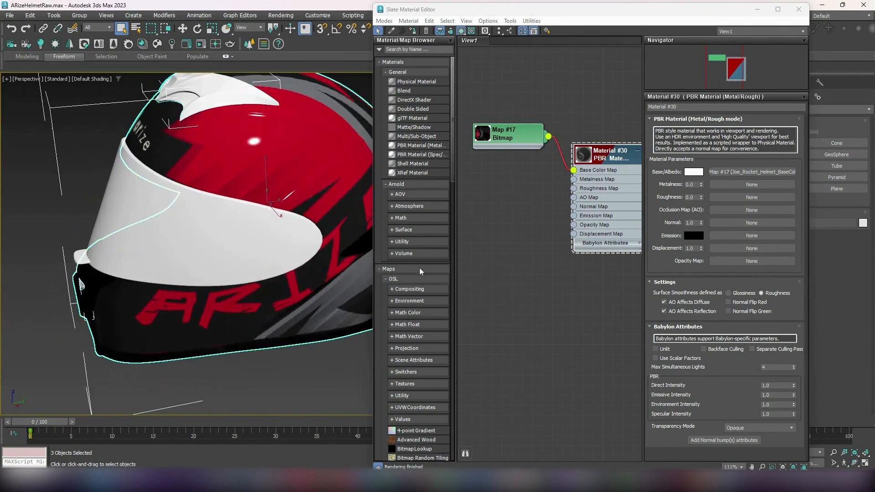
pyautogui.keyDown('alt'); pyautogui.moveTo(242, 162); pyautogui.dragTo(274, 159, button='middle'); pyautogui.keyUp('alt')
pyautogui.moveTo(274, 159); pyautogui.dragTo(218, 197, button='middle')
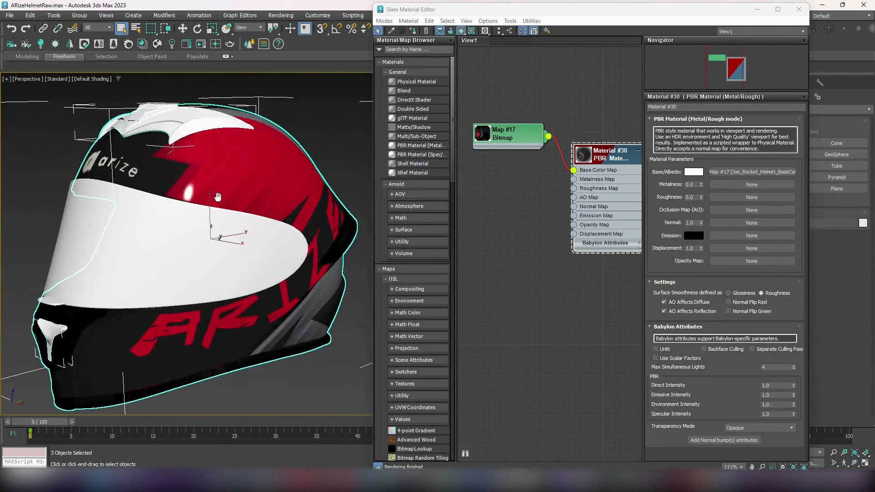
pyautogui.click(412, 32)
# - Assign the same PBR material to the small white piece at the centre of the top vent
pyautogui.keyDown('alt'); pyautogui.moveTo(237, 195); pyautogui.dragTo(238, 208, button='middle'); pyautogui.keyUp('alt')
pyautogui.moveTo(238, 208); pyautogui.dragTo(241, 205, button='middle')
pyautogui.click(141, 121)
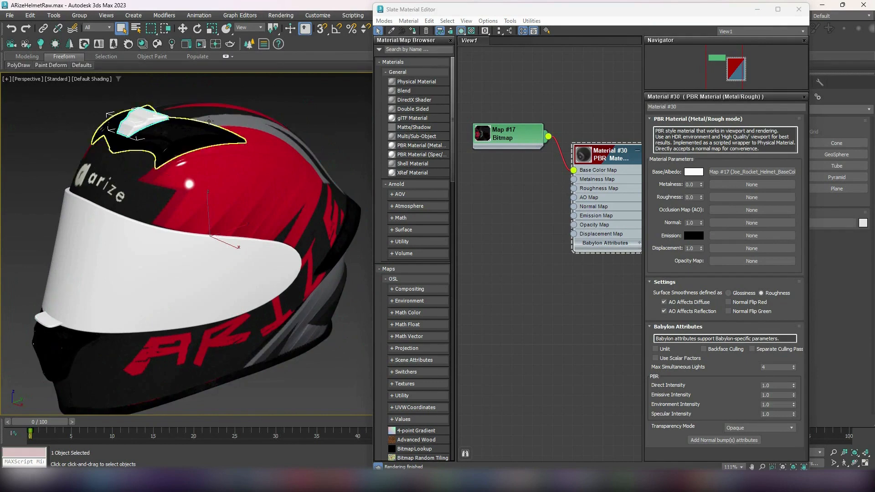
pyautogui.click(414, 32)
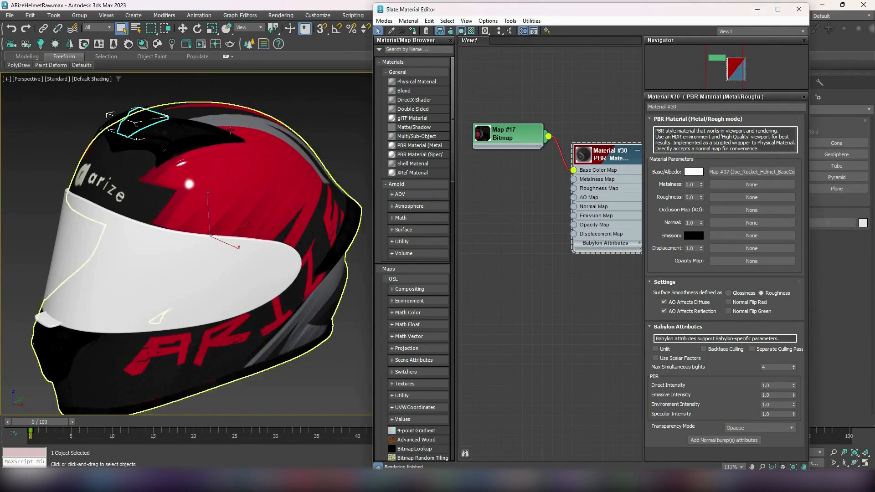
# - Duplicate the base color bitmap, load Joe_Rocket_Helmet_AO.jpg into the copy and connect it to the material's AO Map input
pyautogui.keyDown('alt'); pyautogui.moveTo(228, 134); pyautogui.dragTo(378, 135, button='middle'); pyautogui.keyUp('alt')
pyautogui.moveTo(180, 175); pyautogui.dragTo(134, 218, button='middle')
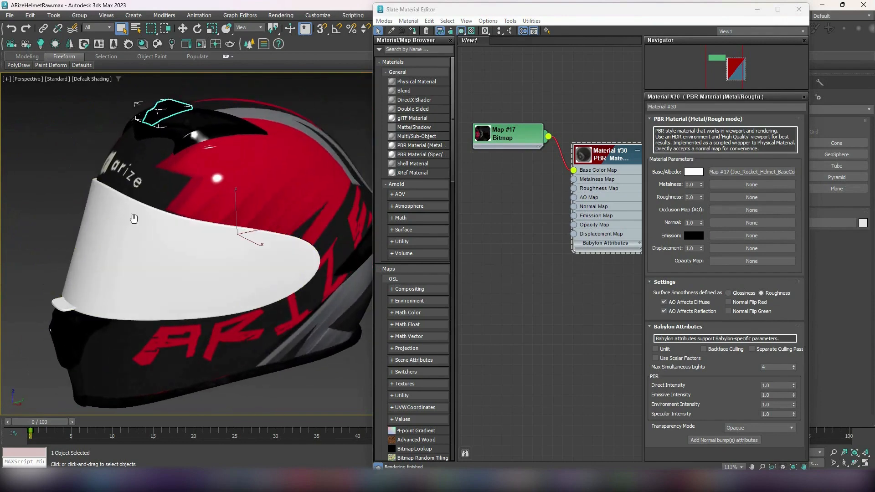
pyautogui.keyDown('shift'); pyautogui.moveTo(510, 135); pyautogui.dragTo(508, 168); pyautogui.keyUp('shift')
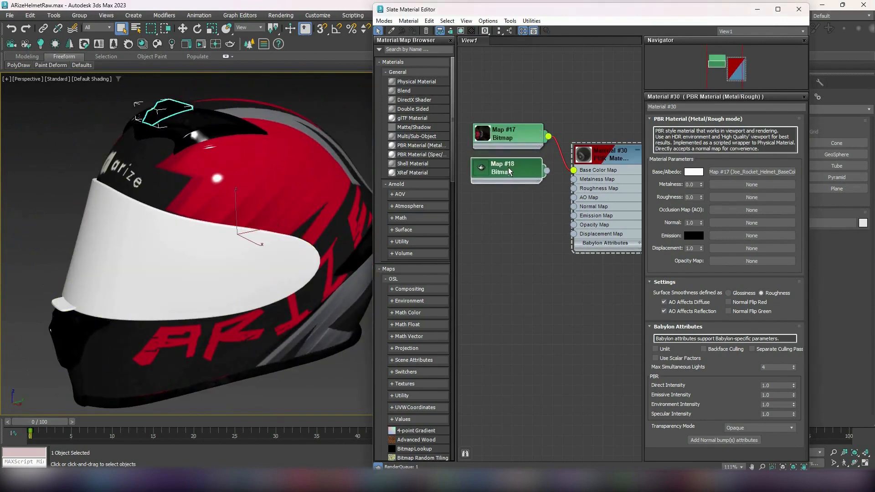
pyautogui.doubleClick(508, 167)
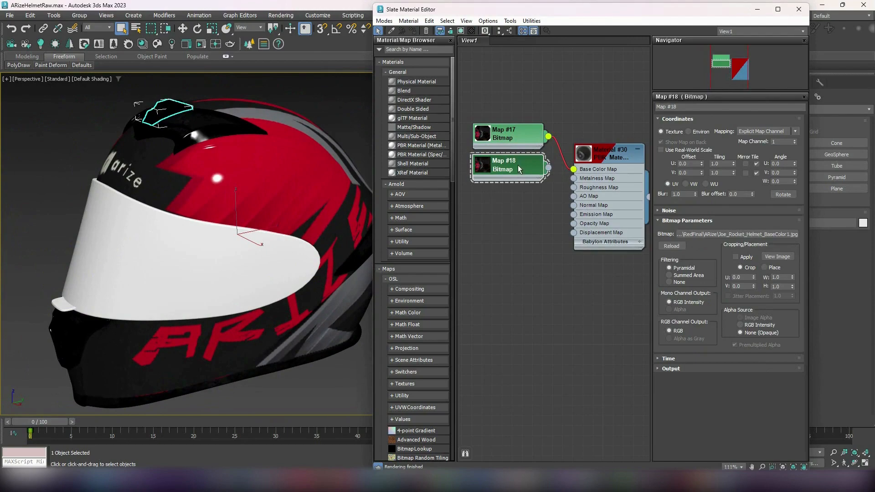
pyautogui.click(734, 234)
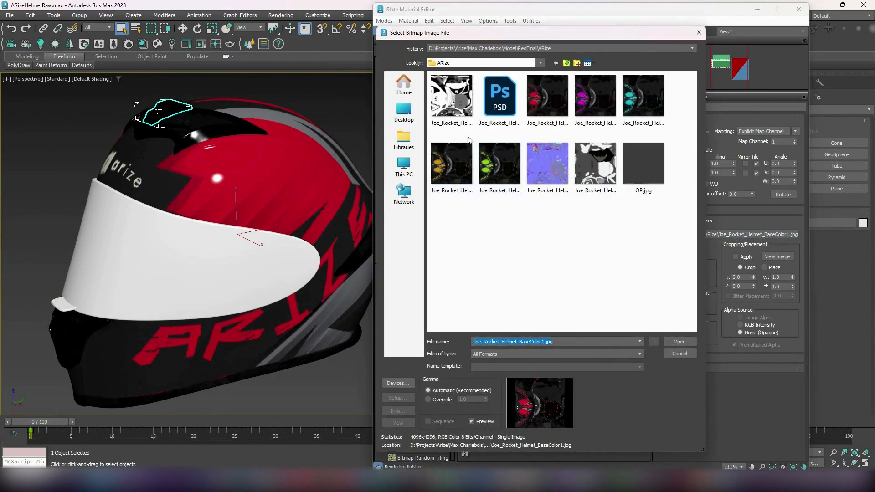
pyautogui.click(454, 105)
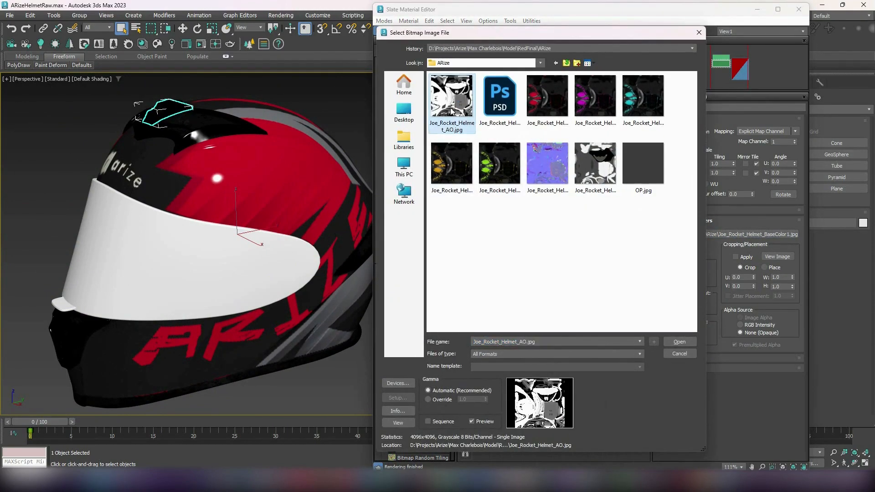
pyautogui.doubleClick(453, 107)
pyautogui.moveTo(520, 169); pyautogui.dragTo(504, 201)
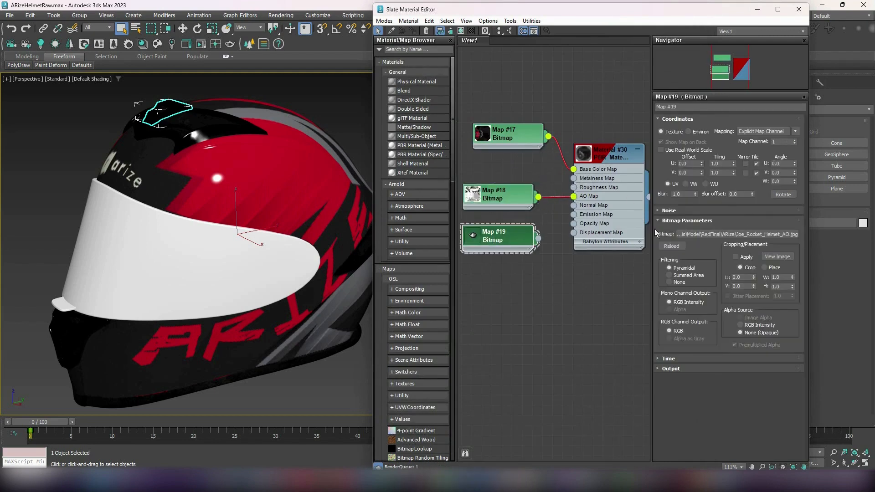
# - Load Joe_Rocket_Helmet_Normal.jpg into the duplicate of the AO bitmap and connect it to the Normal Map input
pyautogui.click(738, 235)
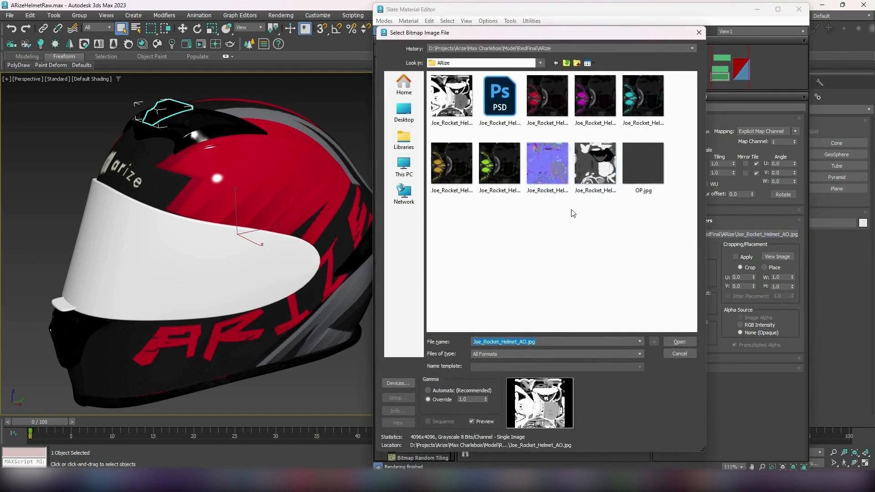
pyautogui.doubleClick(537, 162)
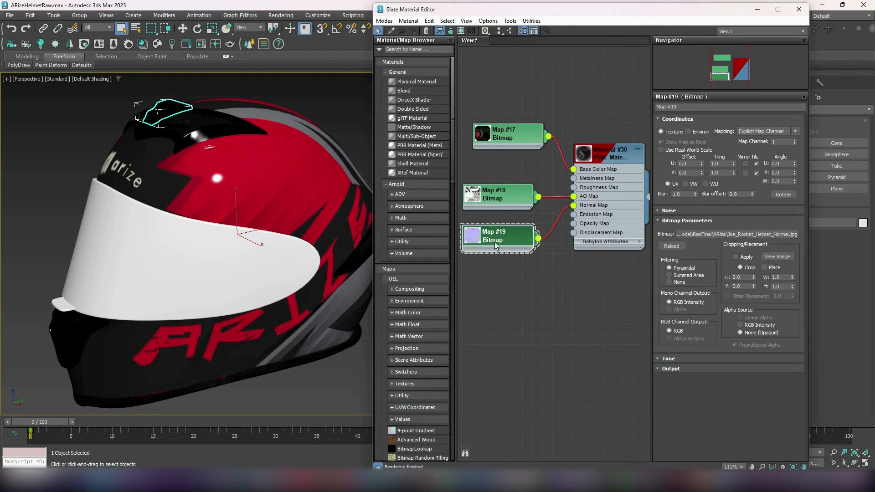
# - Duplicate the normal bitmap, load Joe_Rocket_Helmet_Roughness.jpg into it, connect it to Roughness Map and place it above the AO node
pyautogui.keyDown('shift'); pyautogui.moveTo(496, 246); pyautogui.dragTo(495, 287); pyautogui.keyUp('shift')
pyautogui.click(724, 234)
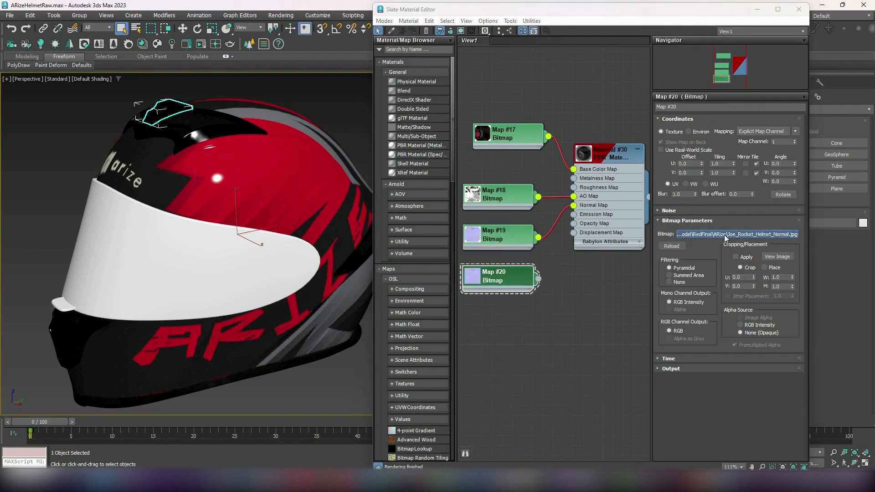
pyautogui.click(589, 167)
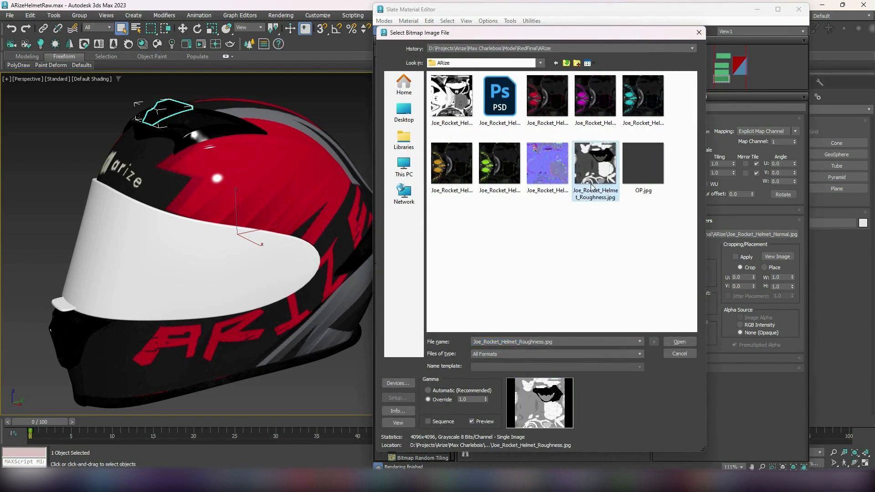
pyautogui.doubleClick(595, 174)
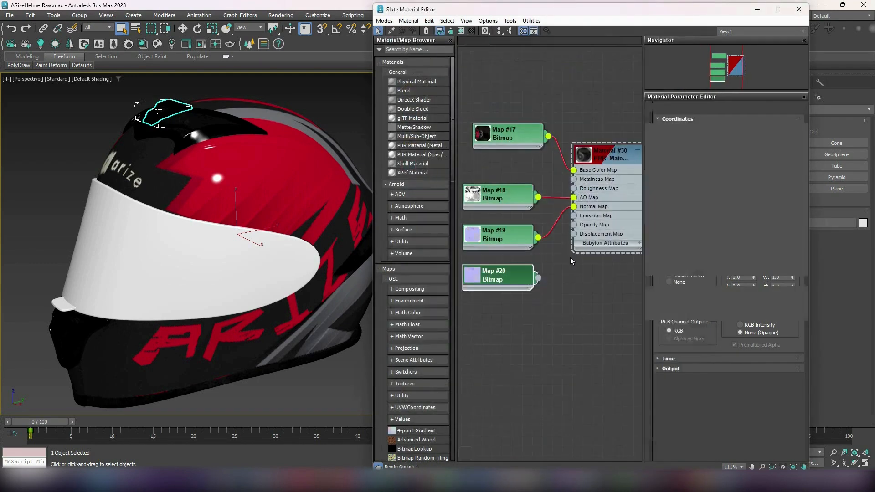
pyautogui.moveTo(539, 278); pyautogui.dragTo(573, 188)
pyautogui.moveTo(511, 279); pyautogui.dragTo(510, 168)
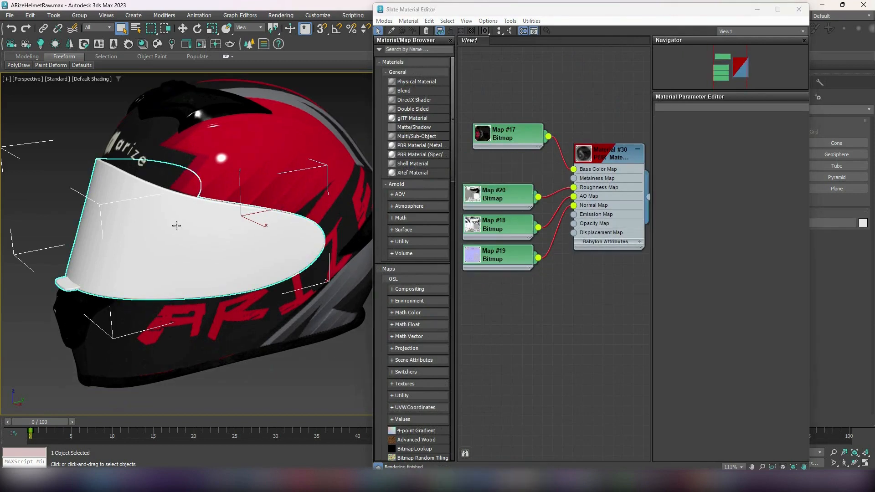
# - Add a second PBR Material (Metal/Rough) node and place it below the helmet's existing material
pyautogui.scroll(-1, 610, 220)
pyautogui.moveTo(578, 247); pyautogui.dragTo(554, 225, button='middle')
pyautogui.scroll(-1, 570, 196)
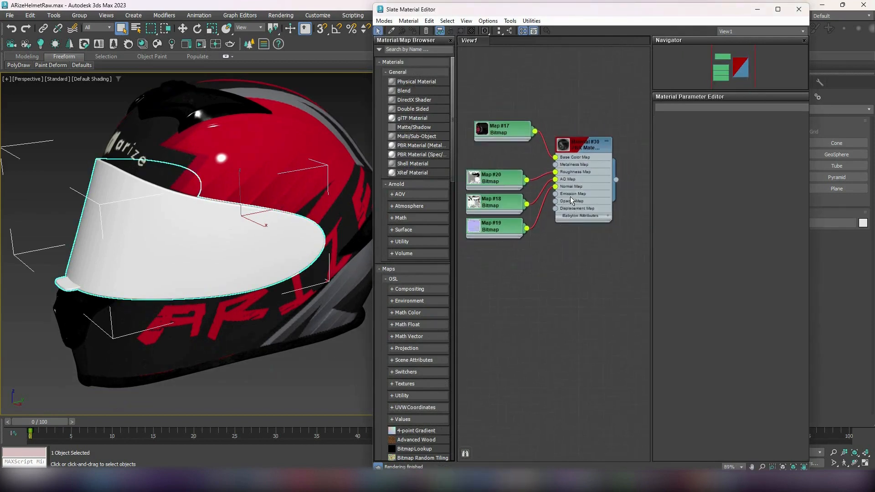
pyautogui.moveTo(570, 196); pyautogui.dragTo(584, 205, button='middle')
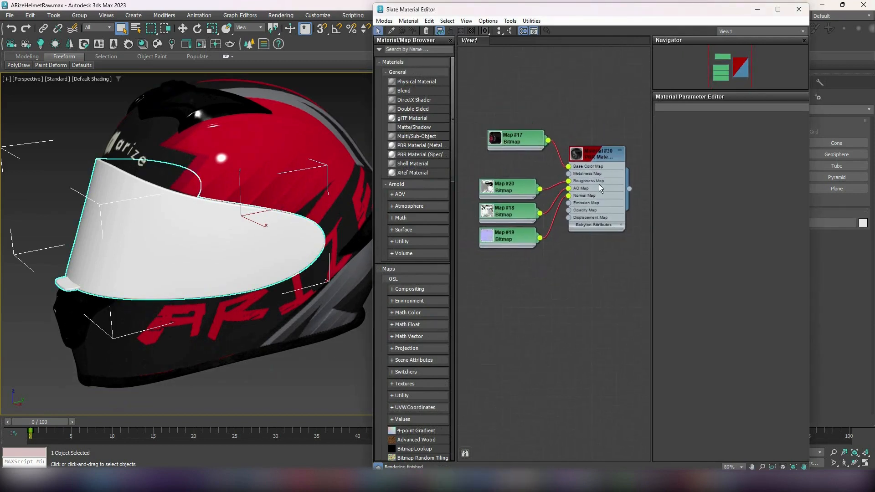
pyautogui.rightClick(587, 258)
pyautogui.moveTo(615, 268)
pyautogui.moveTo(704, 269)
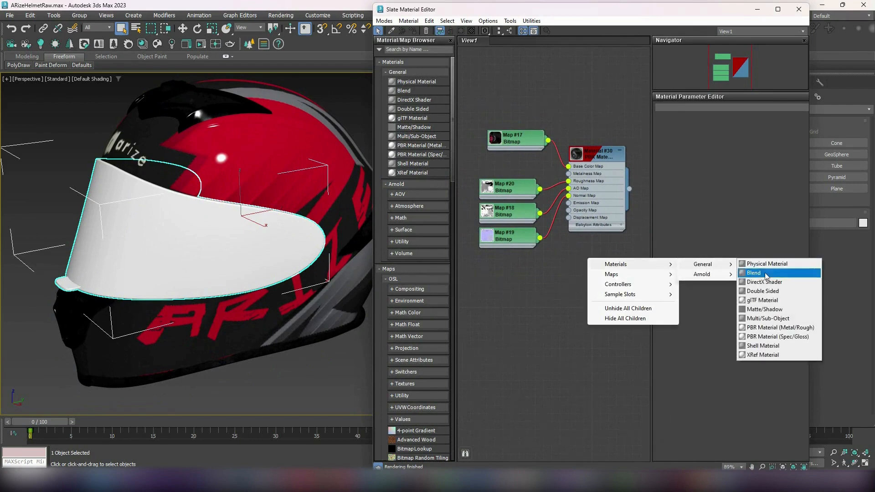
pyautogui.click(772, 329)
pyautogui.moveTo(586, 279); pyautogui.dragTo(587, 290)
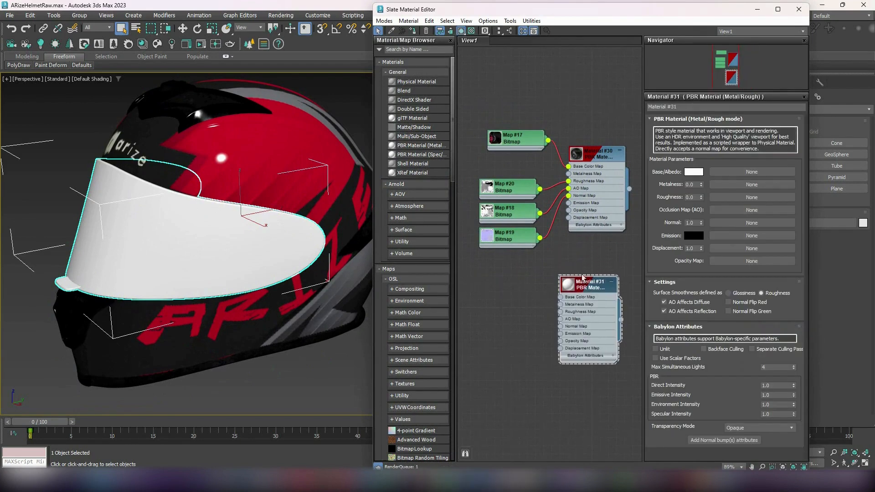
# - Rename the textured helmet material to MainBody
pyautogui.click(594, 155)
pyautogui.click(690, 106)
pyautogui.write('Ma')
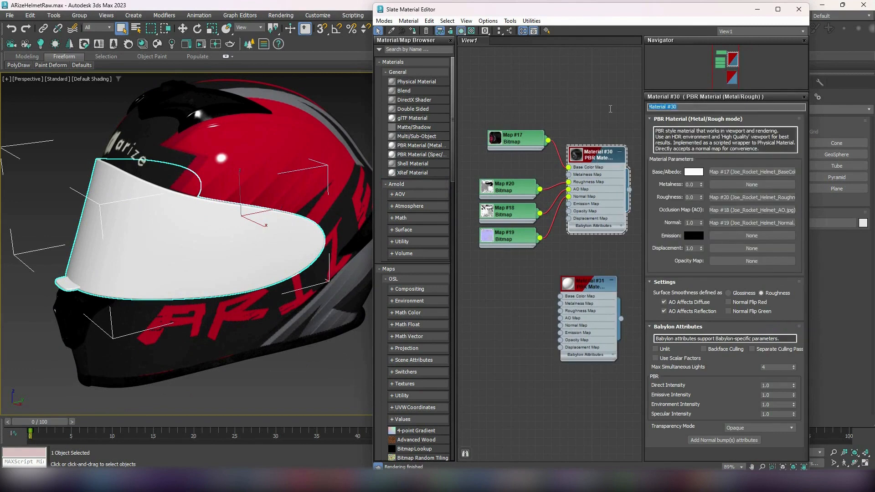
pyautogui.write('inBody')
pyautogui.press('Return')
# - Rename the new, unconnected PBR material to Glass
pyautogui.doubleClick(588, 286)
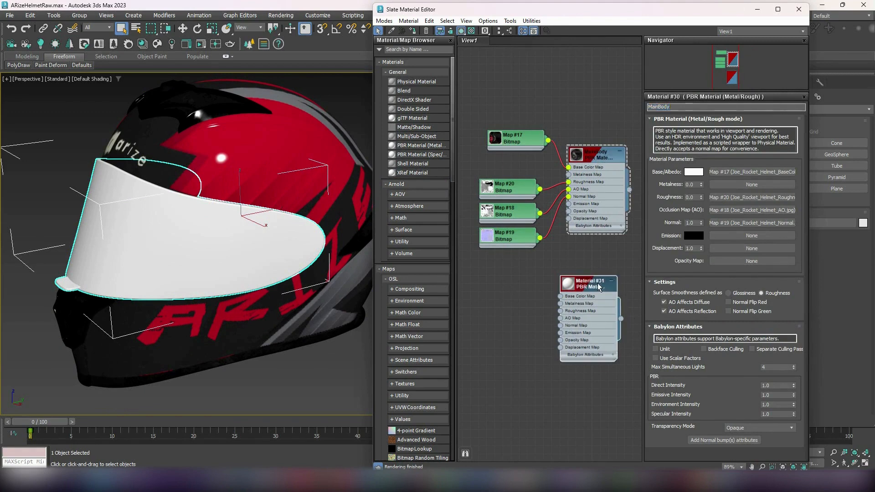
pyautogui.click(680, 106)
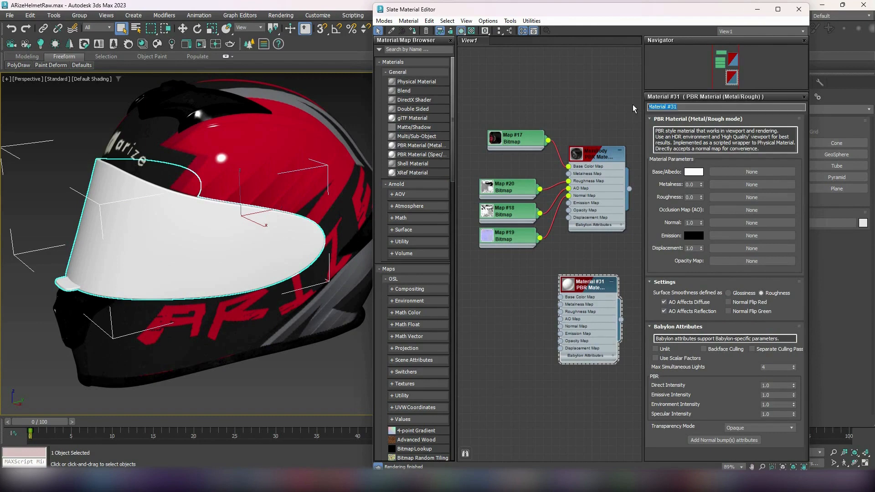
pyautogui.write('Glass')
pyautogui.click(577, 290)
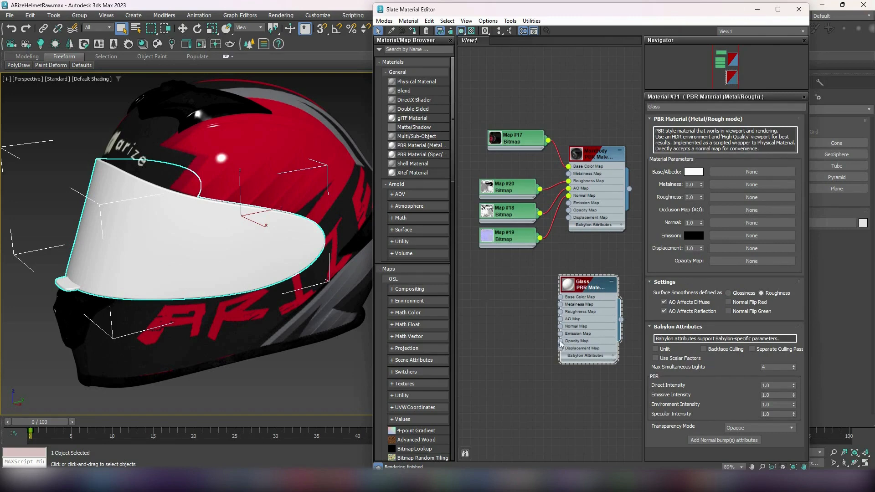
# - Connect a new bitmap using OP.jpg to the Glass material's Opacity Map input and place its node beside the material
pyautogui.moveTo(534, 337); pyautogui.dragTo(521, 312)
pyautogui.moveTo(548, 328)
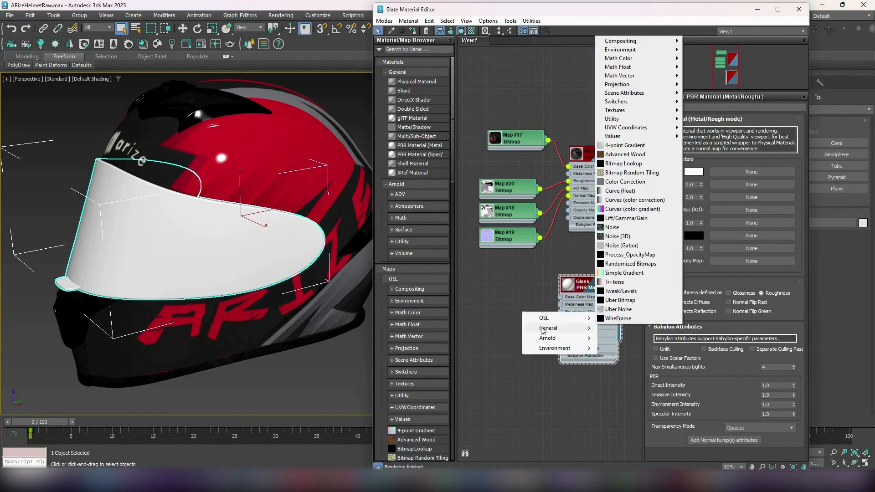
pyautogui.click(613, 131)
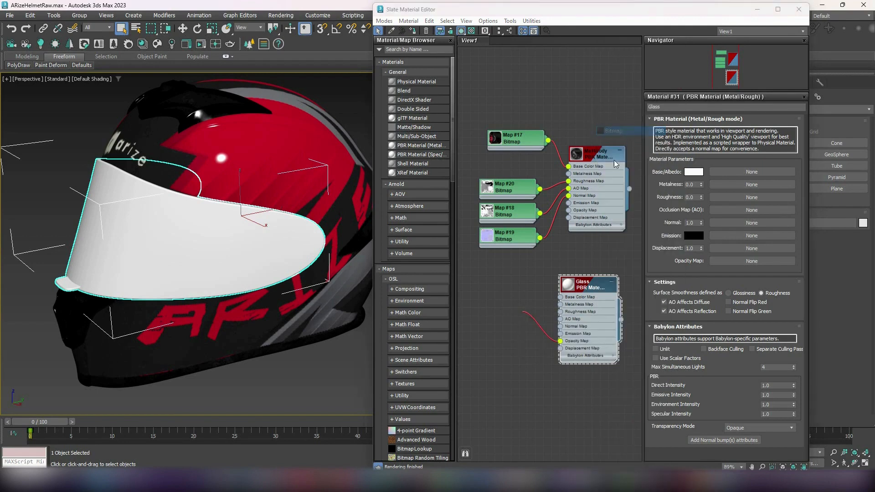
pyautogui.click(273, 150)
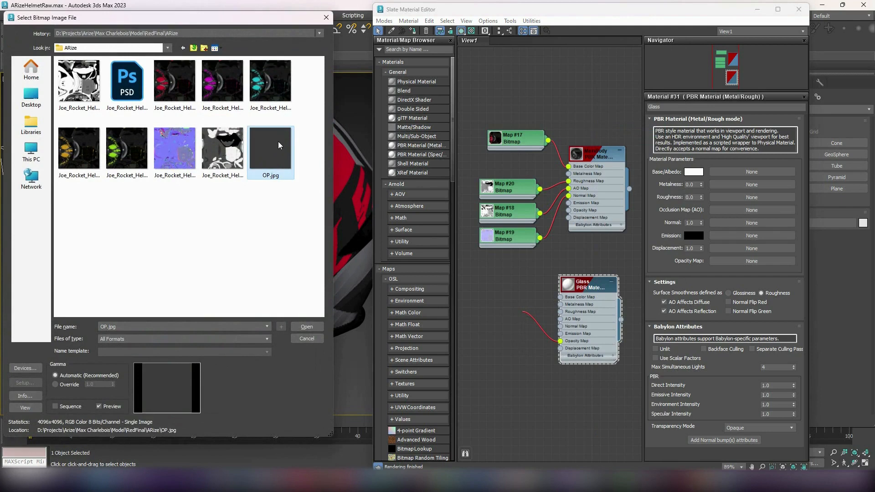
pyautogui.doubleClick(278, 141)
pyautogui.moveTo(523, 312); pyautogui.dragTo(500, 327)
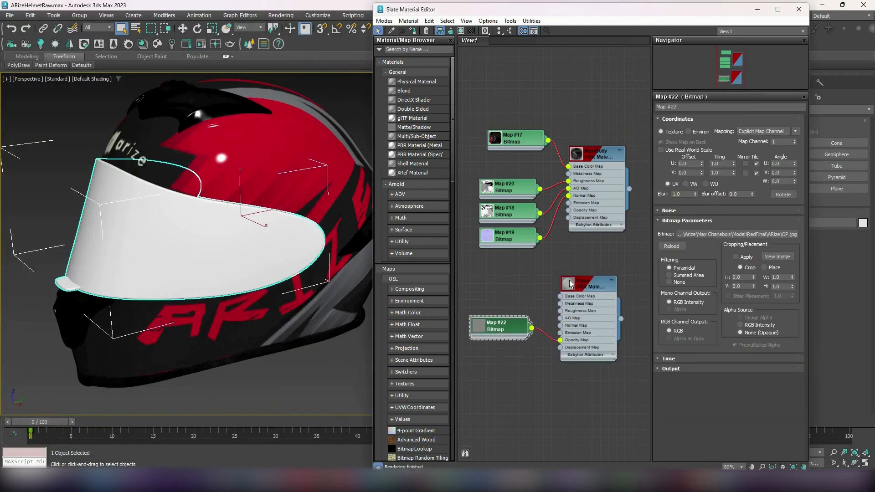
# - Assign the Glass material to the selected visor
pyautogui.click(571, 283)
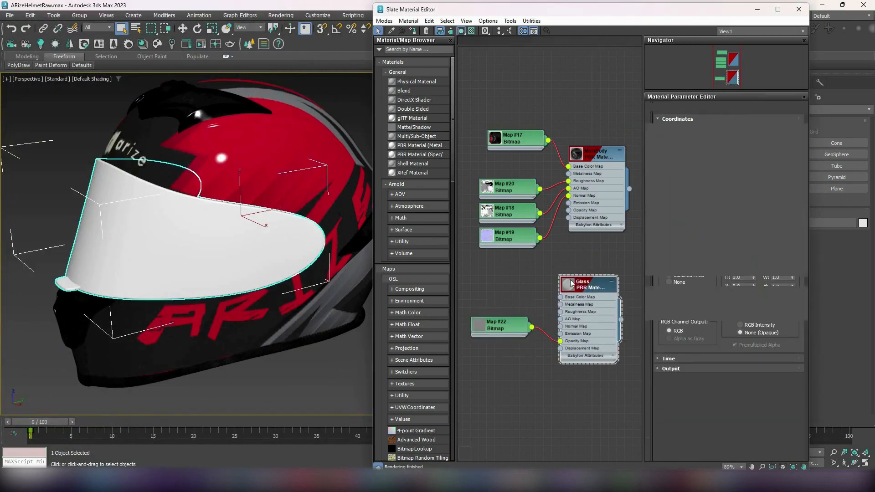
pyautogui.click(411, 31)
pyautogui.moveTo(207, 197); pyautogui.dragTo(248, 191, button='middle')
# - Set the Glass material's Base/Albedo color to a near-black grey and shift its node slightly aside
pyautogui.click(593, 289)
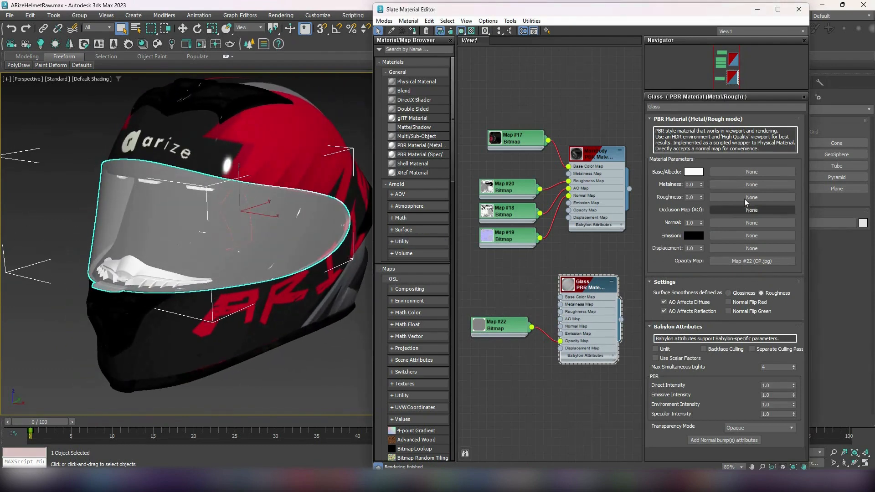
pyautogui.click(693, 172)
pyautogui.moveTo(560, 97); pyautogui.dragTo(566, 80)
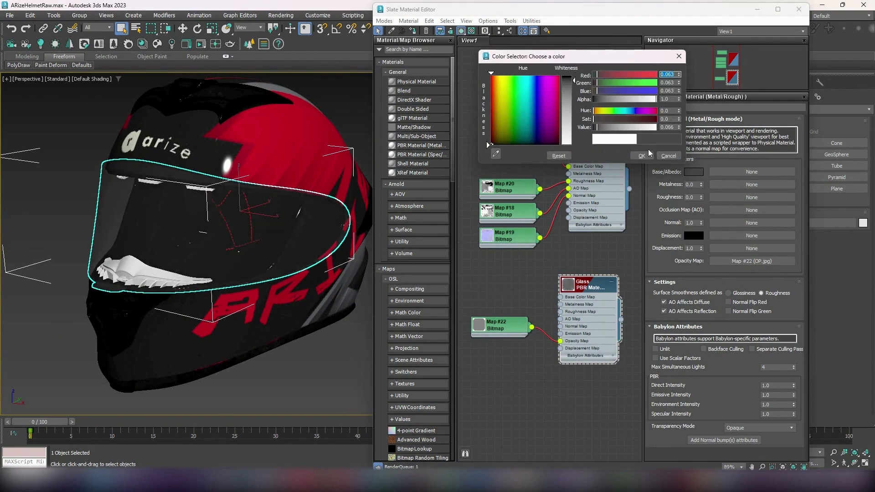
pyautogui.click(642, 156)
pyautogui.moveTo(592, 289); pyautogui.dragTo(609, 289)
# - Hide the visor to expose the inside of the helmet
pyautogui.keyDown('alt'); pyautogui.moveTo(154, 225); pyautogui.dragTo(171, 247, button='middle'); pyautogui.keyUp('alt')
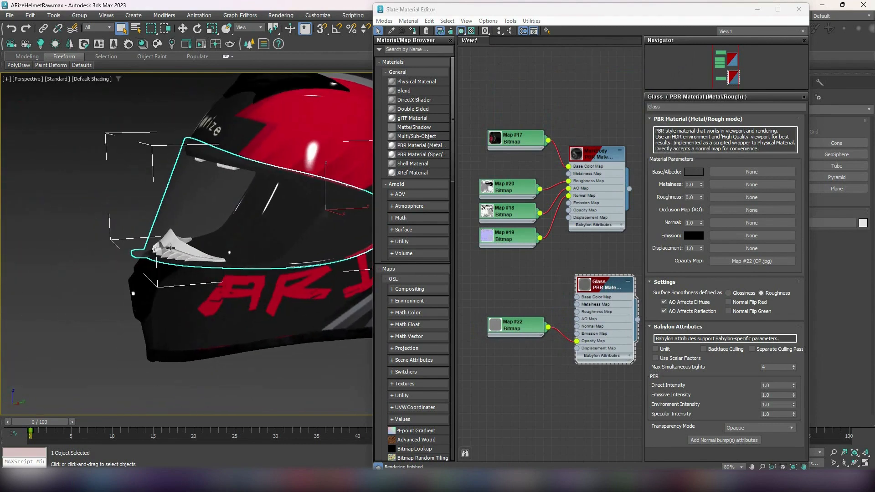
pyautogui.rightClick(175, 208)
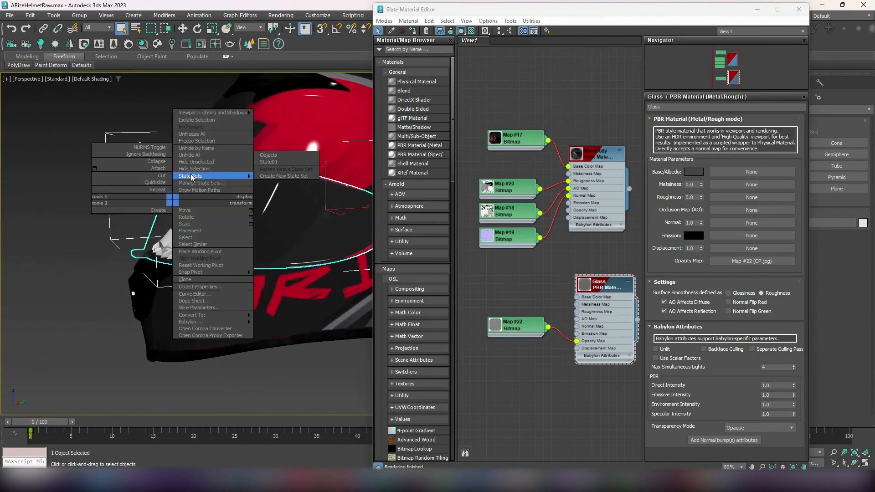
pyautogui.click(193, 175)
# - Assign the MainBody material to the white inner pieces along the visor opening
pyautogui.click(165, 241)
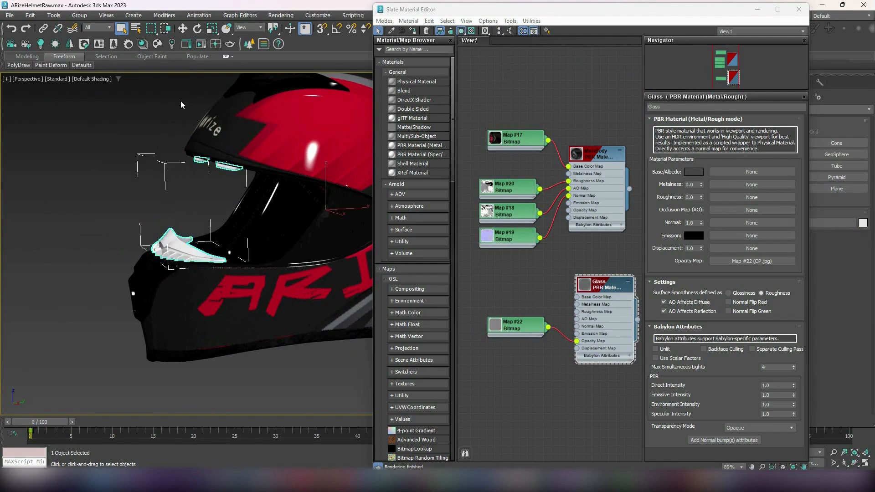
pyautogui.click(601, 155)
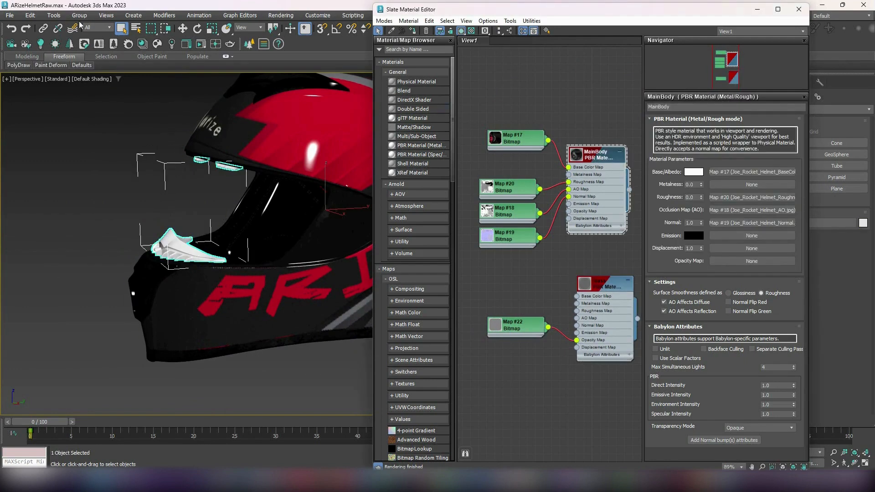
pyautogui.click(413, 31)
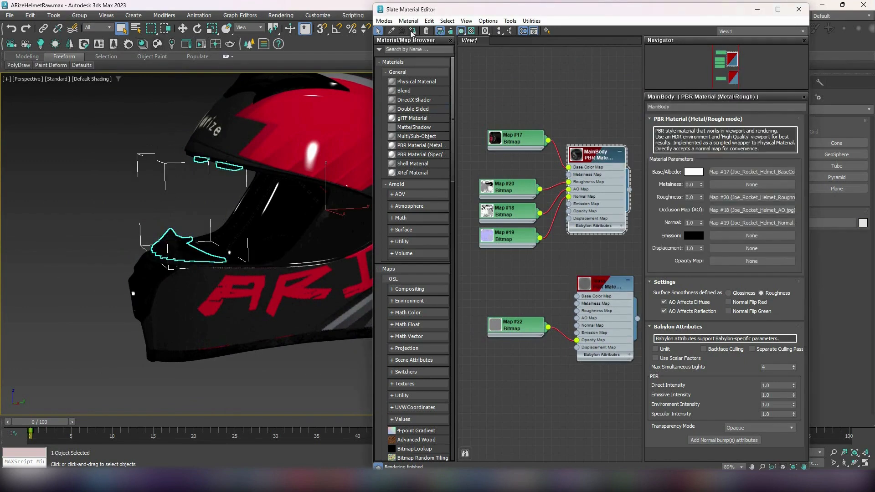
pyautogui.keyDown('alt'); pyautogui.moveTo(157, 196); pyautogui.dragTo(113, 239, button='middle'); pyautogui.keyUp('alt')
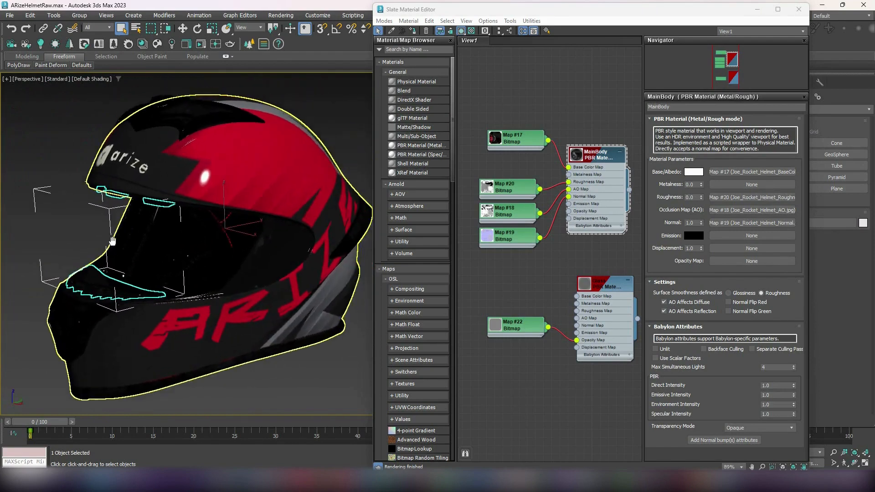
# - Unhide all objects to bring back the visor, and close the Slate Material Editor
pyautogui.rightClick(199, 235)
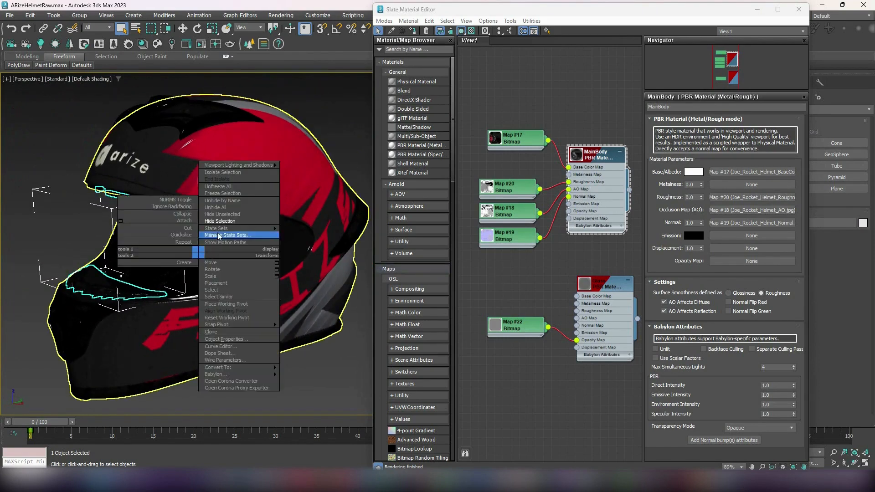
pyautogui.click(228, 206)
pyautogui.moveTo(209, 231)
pyautogui.keyDown('alt'); pyautogui.mouseDown(button='middle')
pyautogui.moveTo(217, 193)
pyautogui.moveTo(279, 142)
pyautogui.moveTo(218, 245)
pyautogui.moveTo(216, 222)
pyautogui.mouseUp(button='middle'); pyautogui.keyUp('alt')
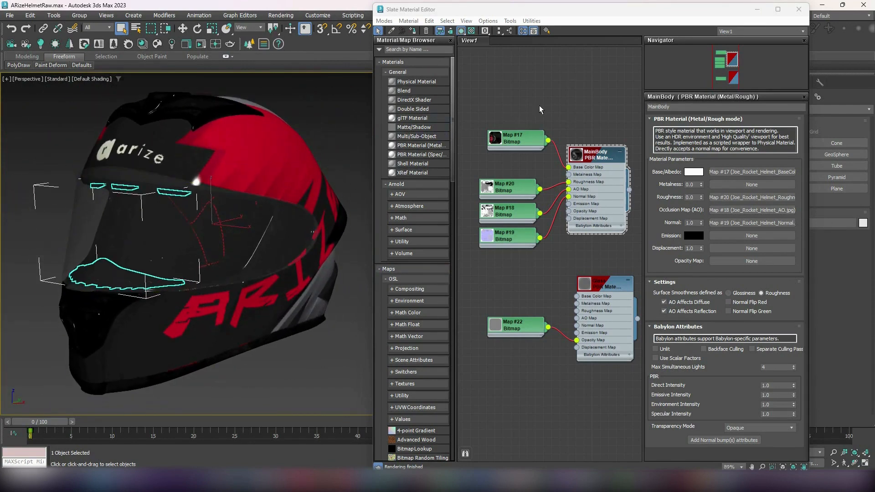
pyautogui.click(798, 9)
# - Export the scene with the Babylon File Exporter in glb format as Helmet.glb on the Desktop, then close the exporter
pyautogui.click(506, 16)
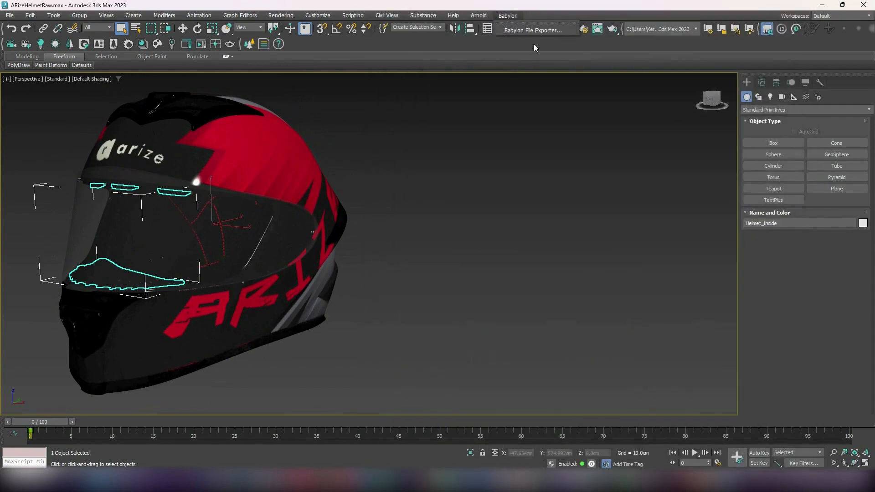
pyautogui.click(532, 32)
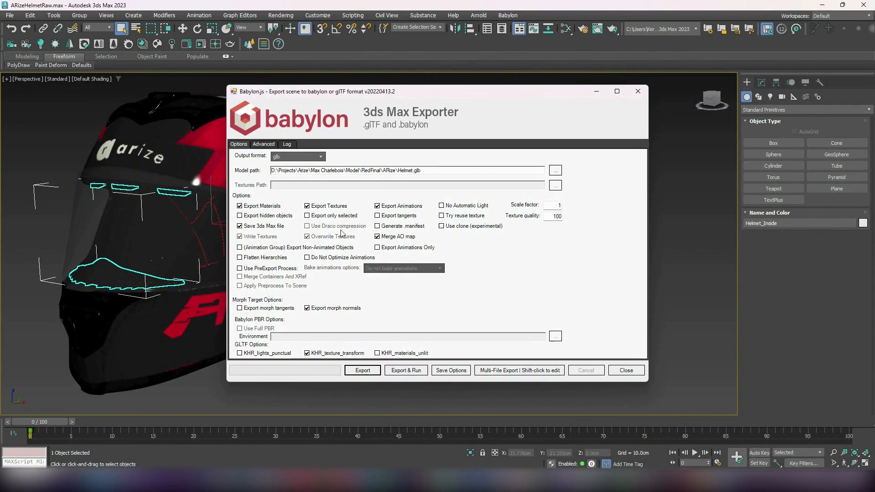
pyautogui.click(555, 170)
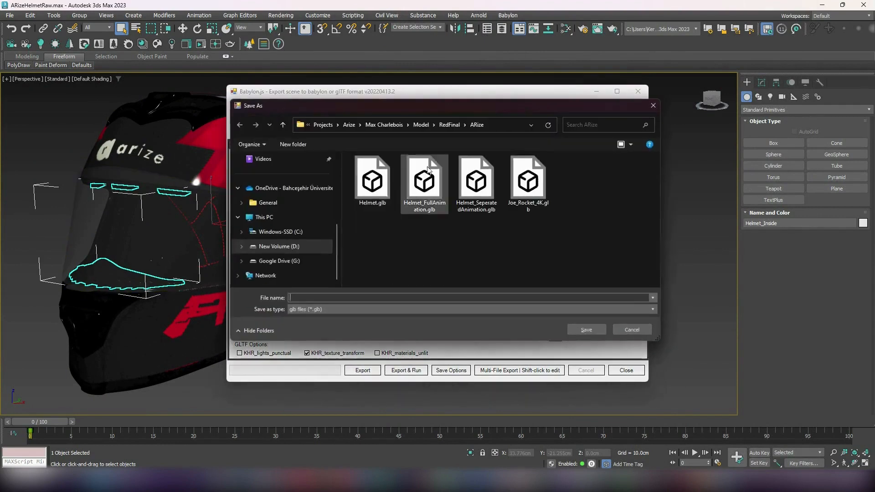
pyautogui.scroll(5, 287, 264)
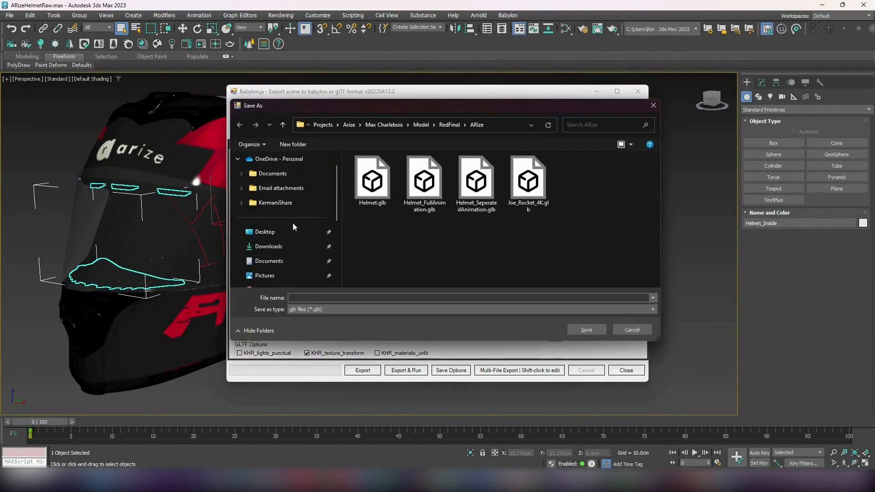
pyautogui.click(278, 233)
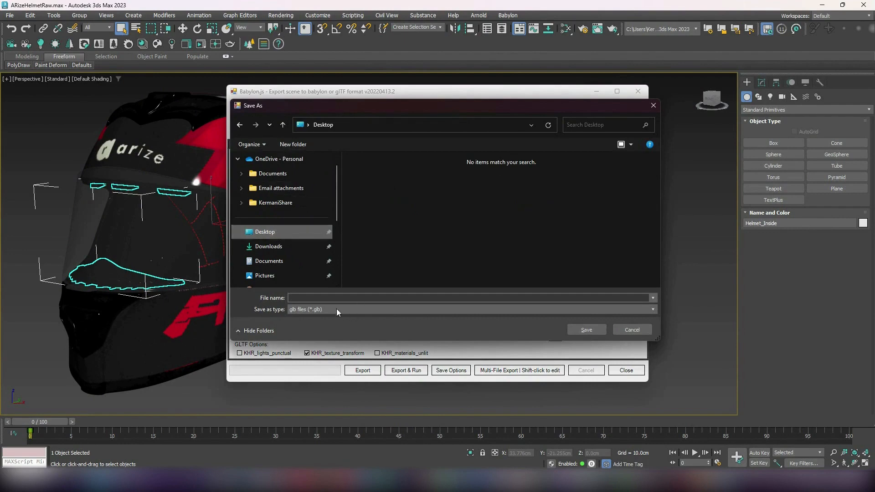
pyautogui.click(304, 297)
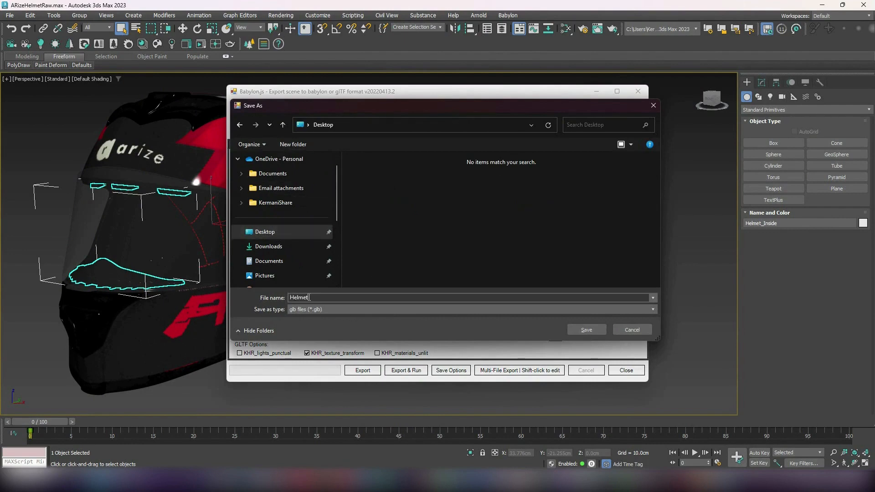
pyautogui.press('Return')
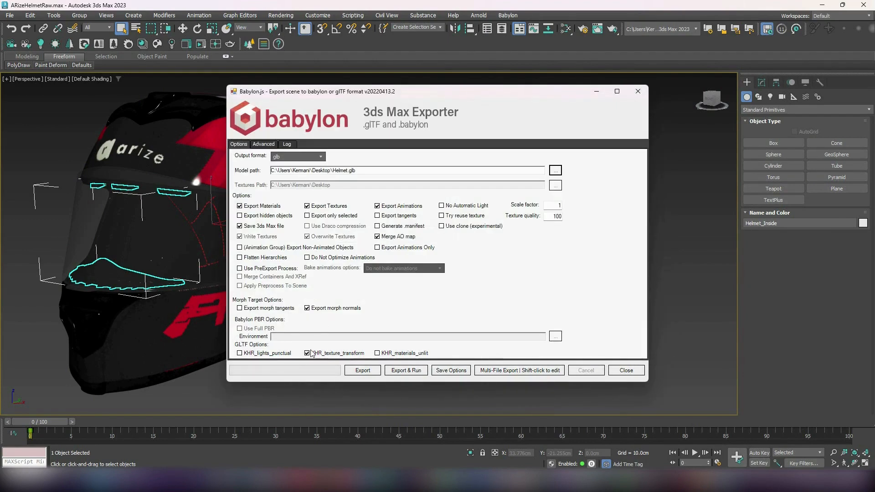
pyautogui.click(362, 370)
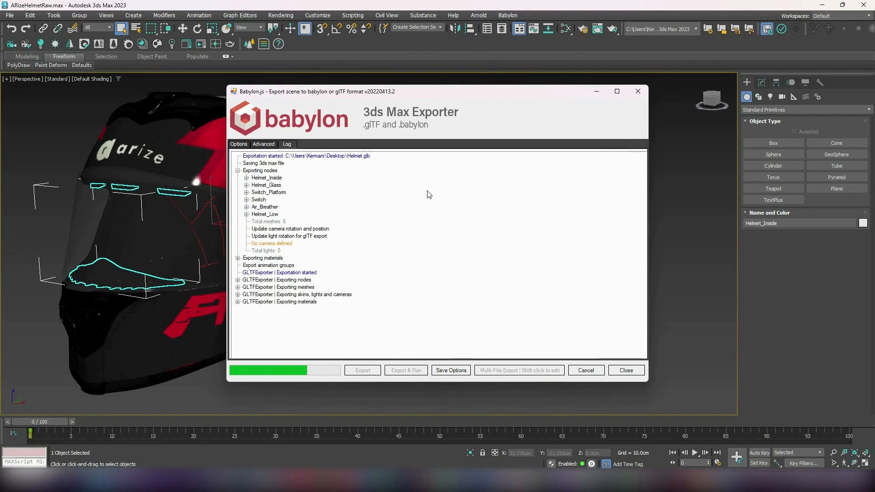
pyautogui.click(625, 371)
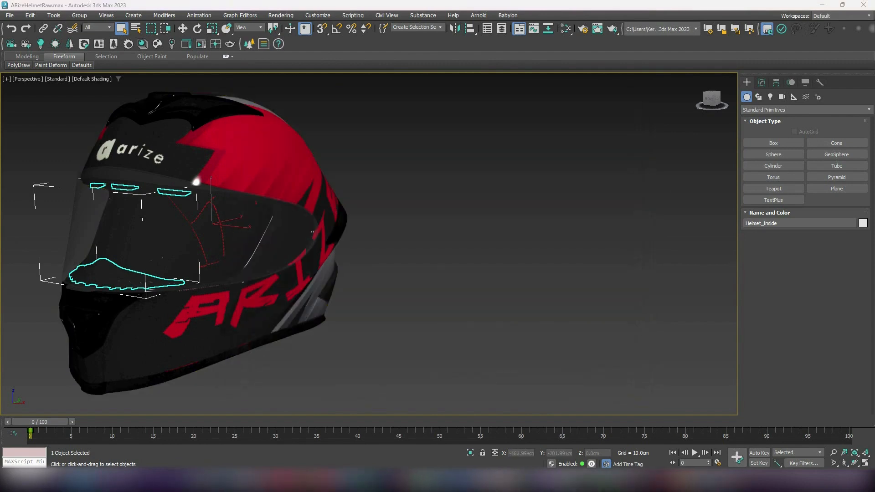
# - Switch to the web browser, load the exported helmet into ARize 3D Playground and rotate it to see its front
pyautogui.moveTo(501, 490); pyautogui.dragTo(570, 1)
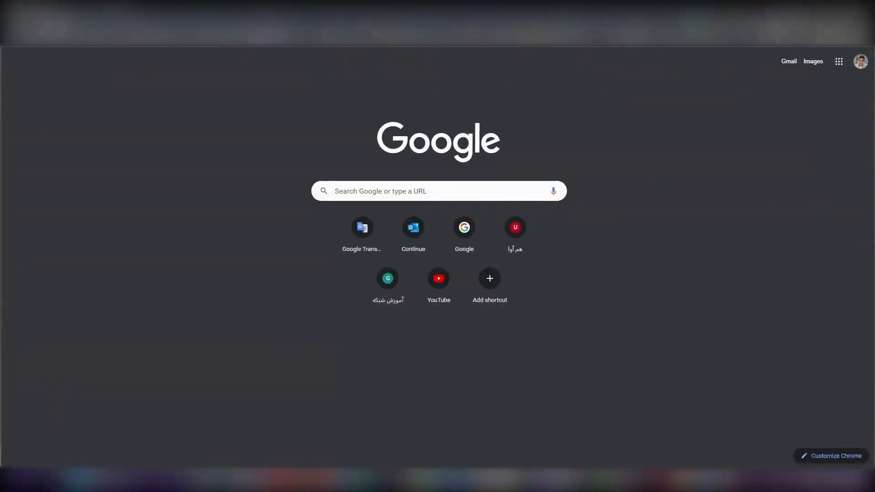
pyautogui.click(216, 38)
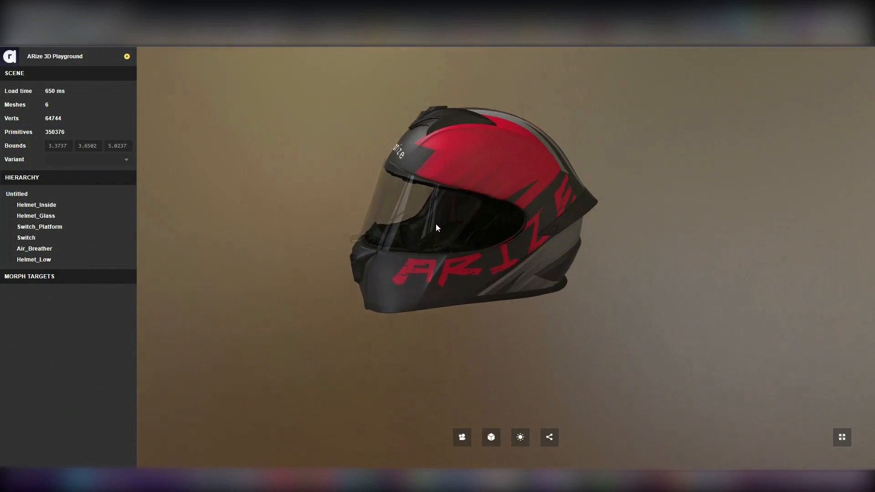
pyautogui.moveTo(436, 224); pyautogui.dragTo(485, 220)
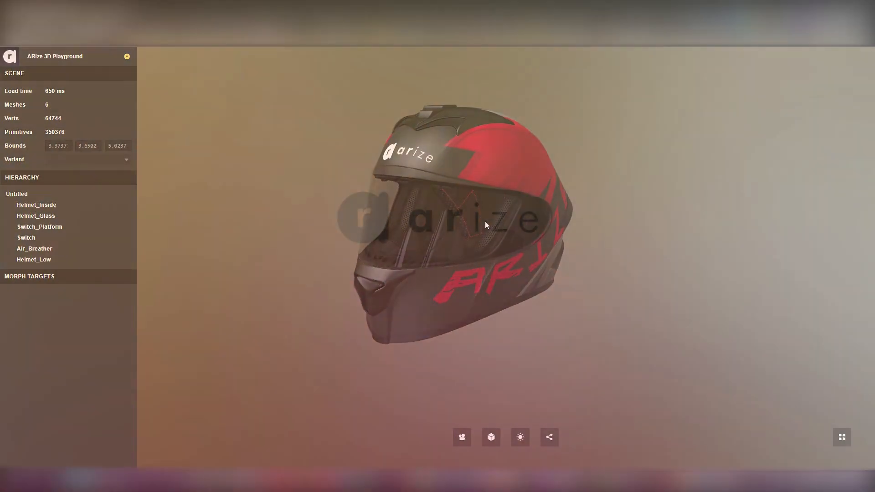